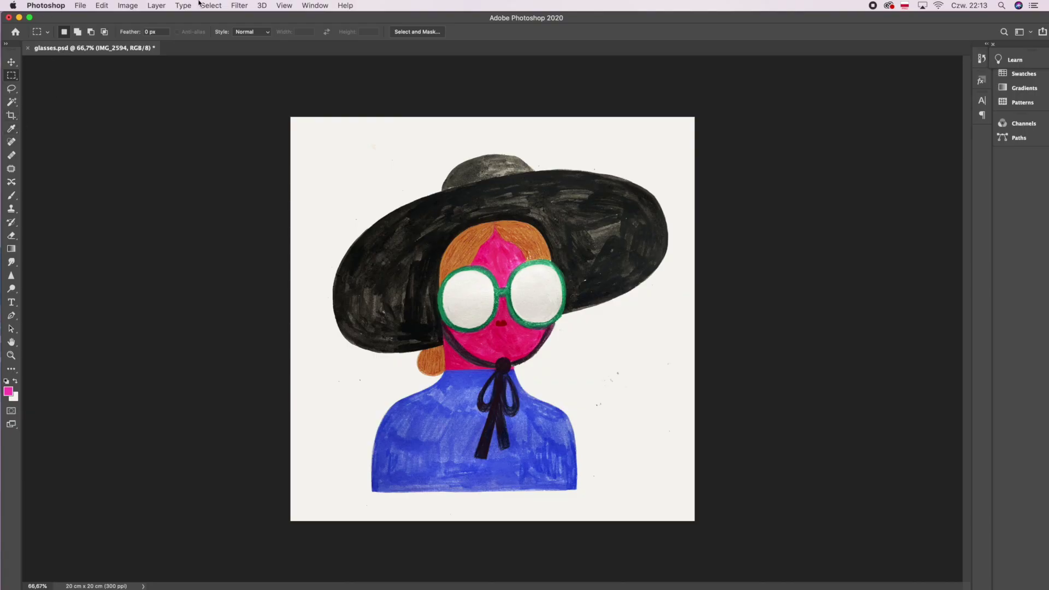
# Show the document's layers and preview the hidden lens drawings one after another, hiding each again
pyautogui.click(315, 6)
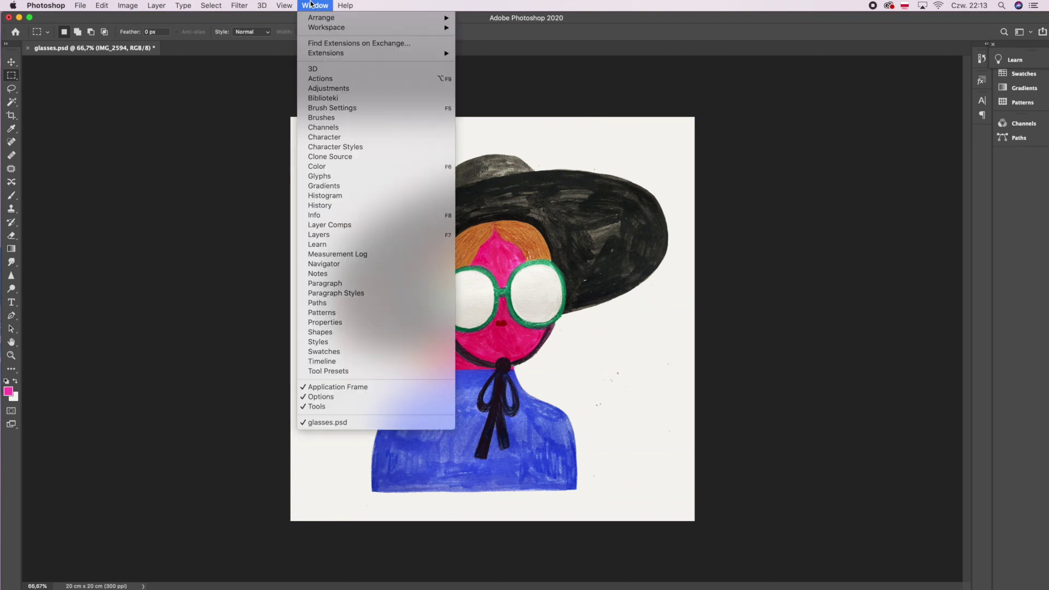
pyautogui.click(319, 235)
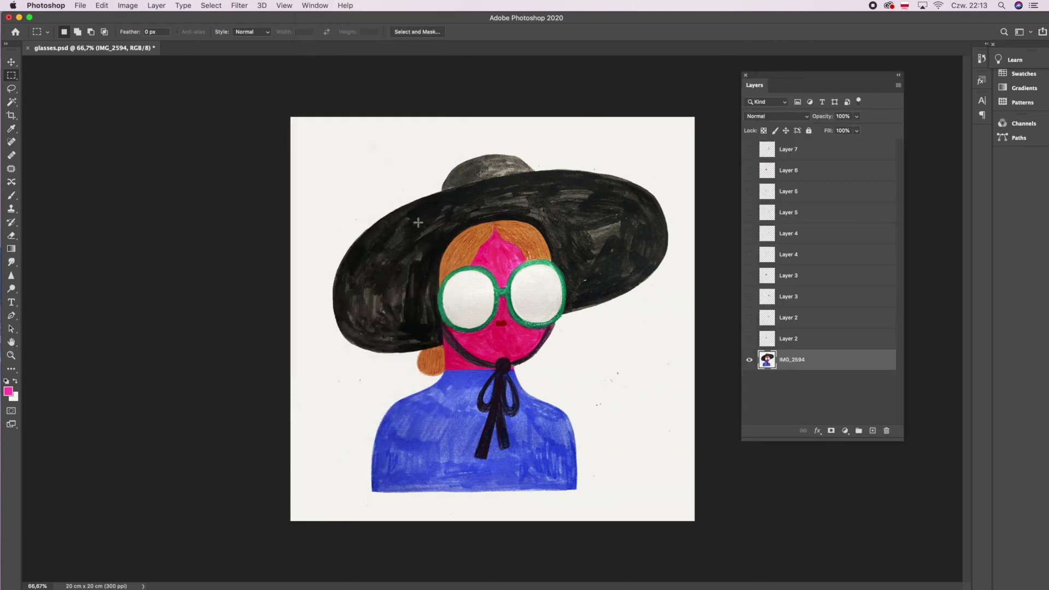
pyautogui.click(750, 339)
pyautogui.click(749, 339)
pyautogui.click(749, 318)
pyautogui.click(749, 317)
pyautogui.click(749, 296)
pyautogui.click(749, 276)
pyautogui.click(749, 276)
pyautogui.click(750, 256)
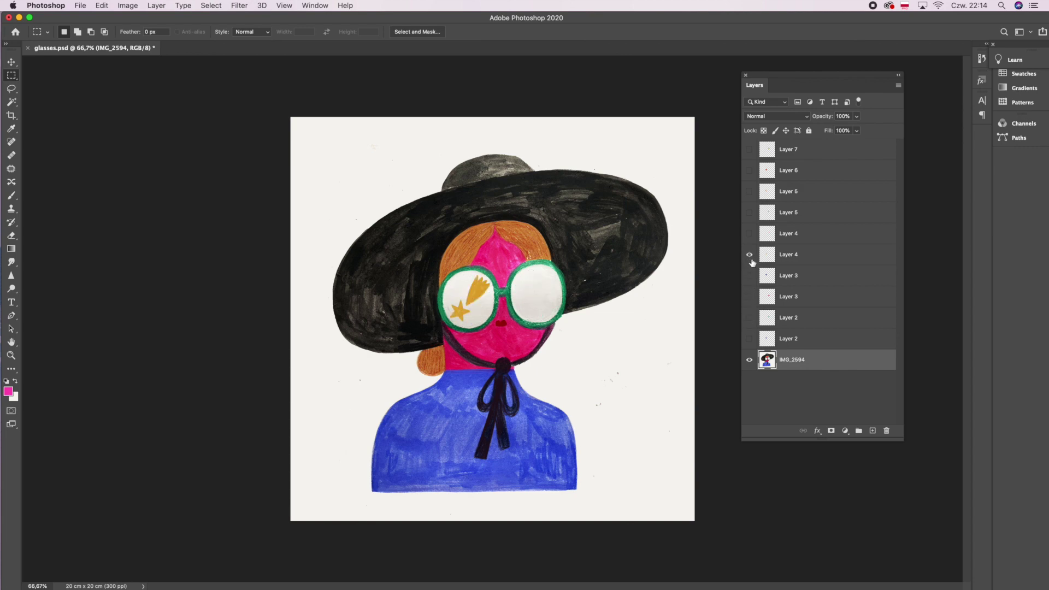
pyautogui.click(749, 255)
pyautogui.click(749, 234)
pyautogui.click(749, 234)
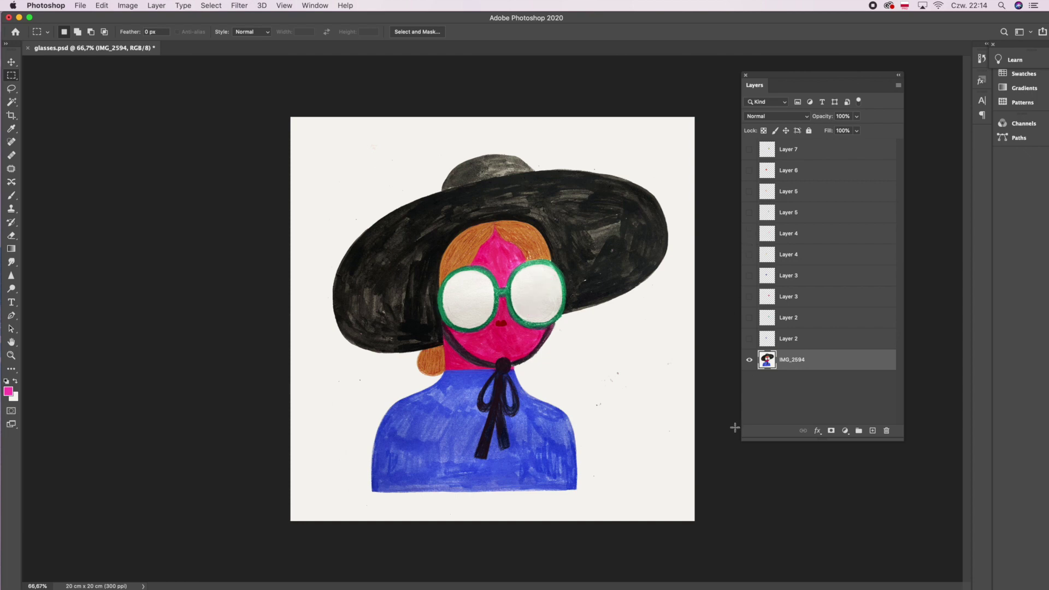
# Display the frame timeline and show the blue flower and red heart in the lenses for the first frame
pyautogui.click(315, 5)
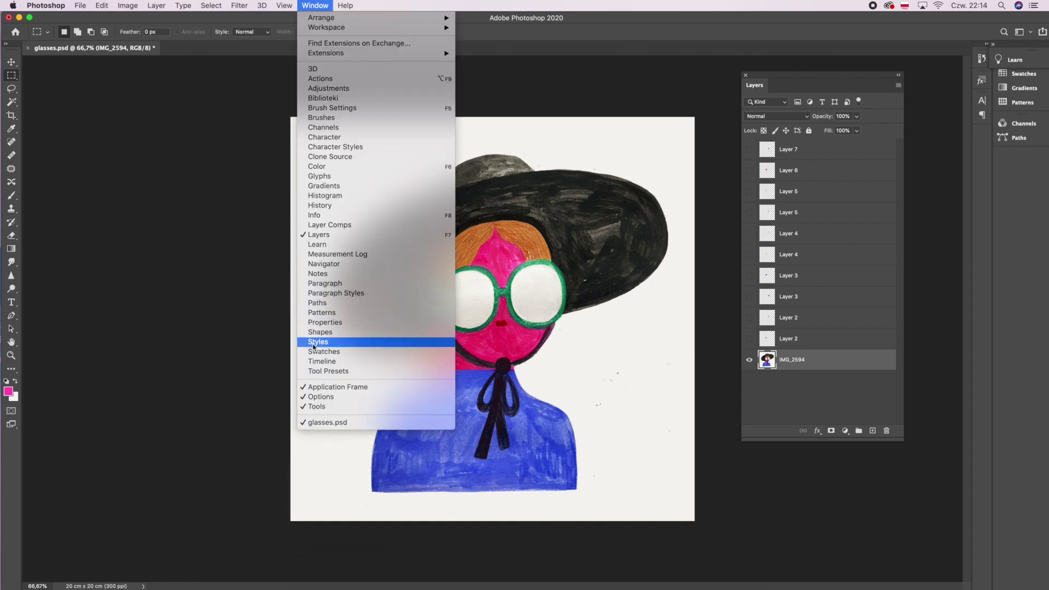
pyautogui.click(318, 361)
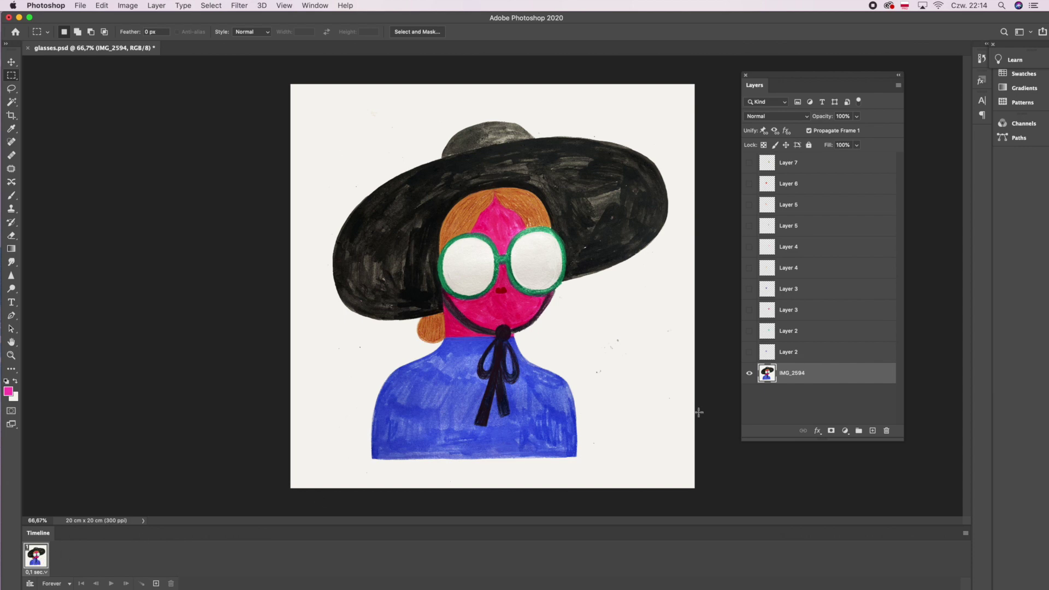
pyautogui.click(750, 352)
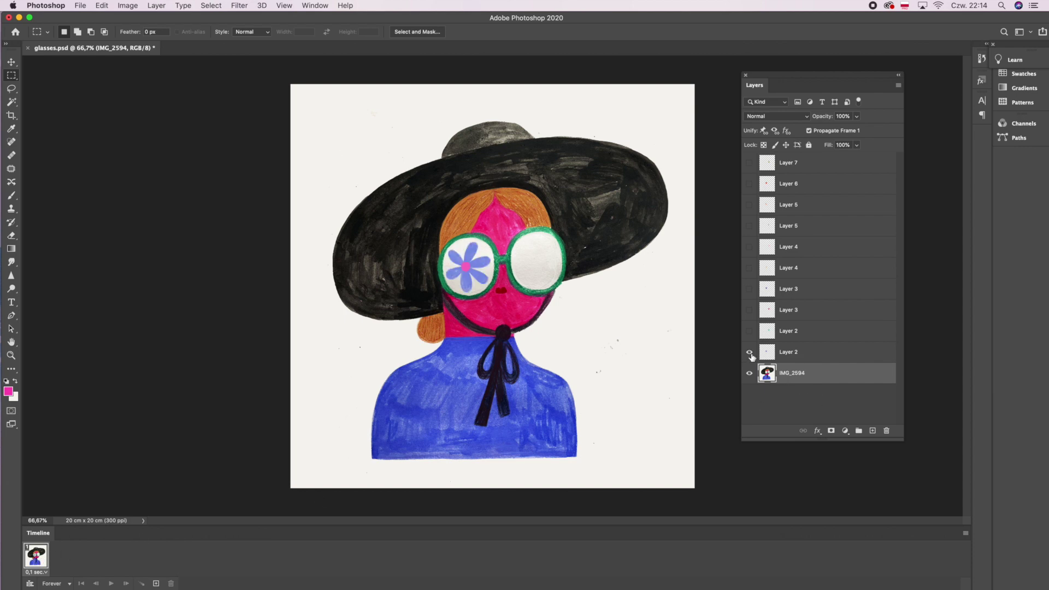
pyautogui.click(750, 310)
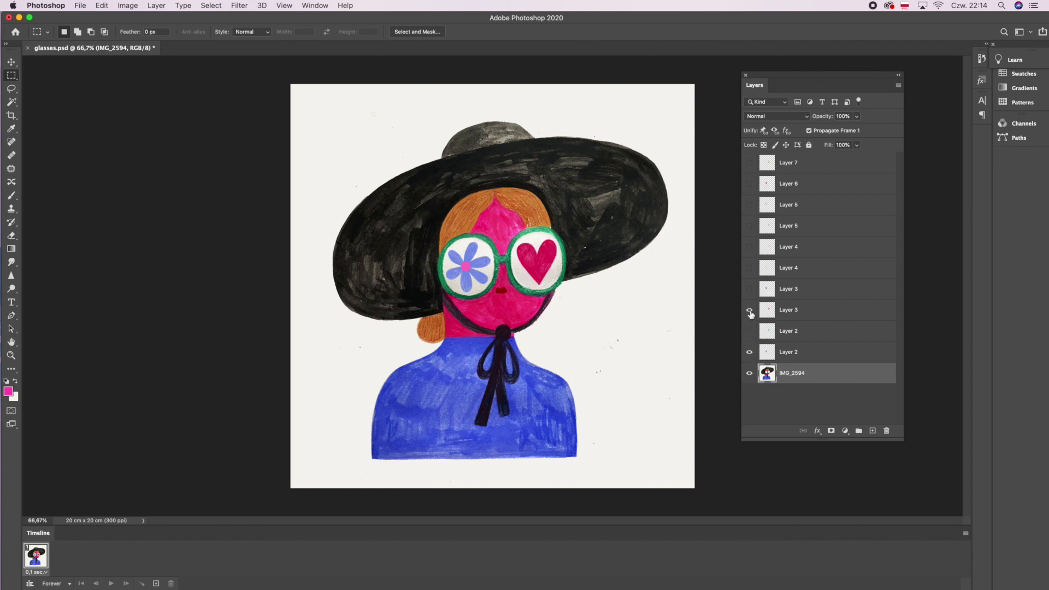
# Add a second frame that replaces the red heart in the right lens with the pink shooting star
pyautogui.click(156, 584)
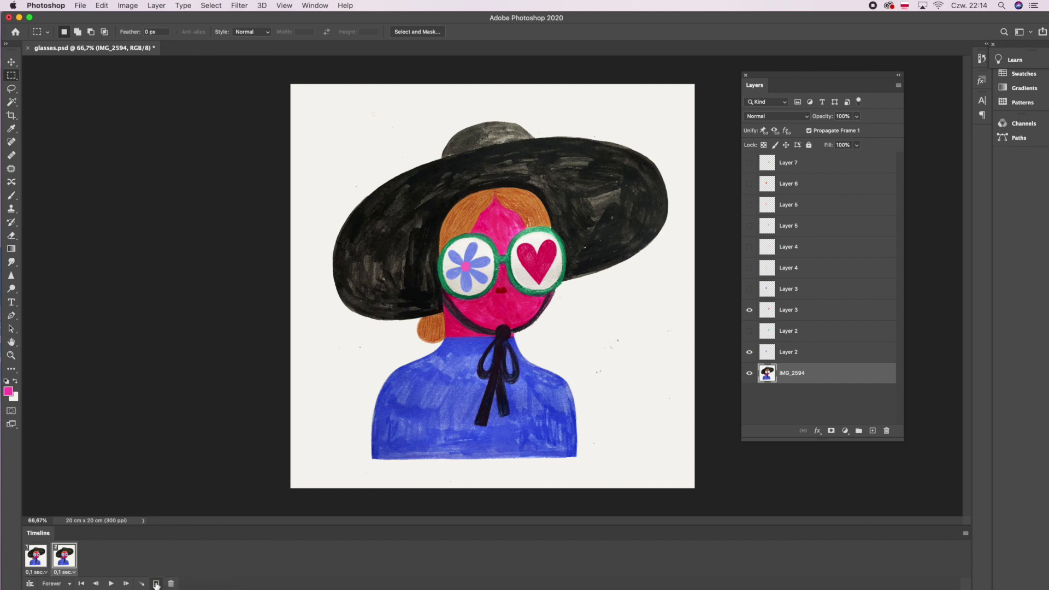
pyautogui.click(750, 310)
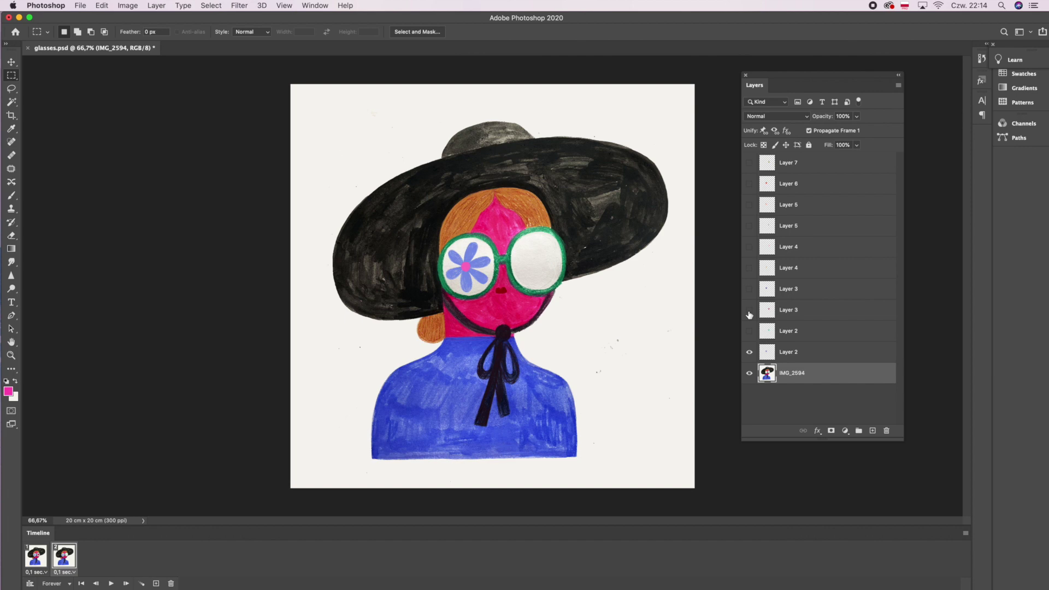
pyautogui.click(750, 268)
pyautogui.click(750, 269)
pyautogui.click(749, 289)
pyautogui.click(750, 289)
pyautogui.click(750, 247)
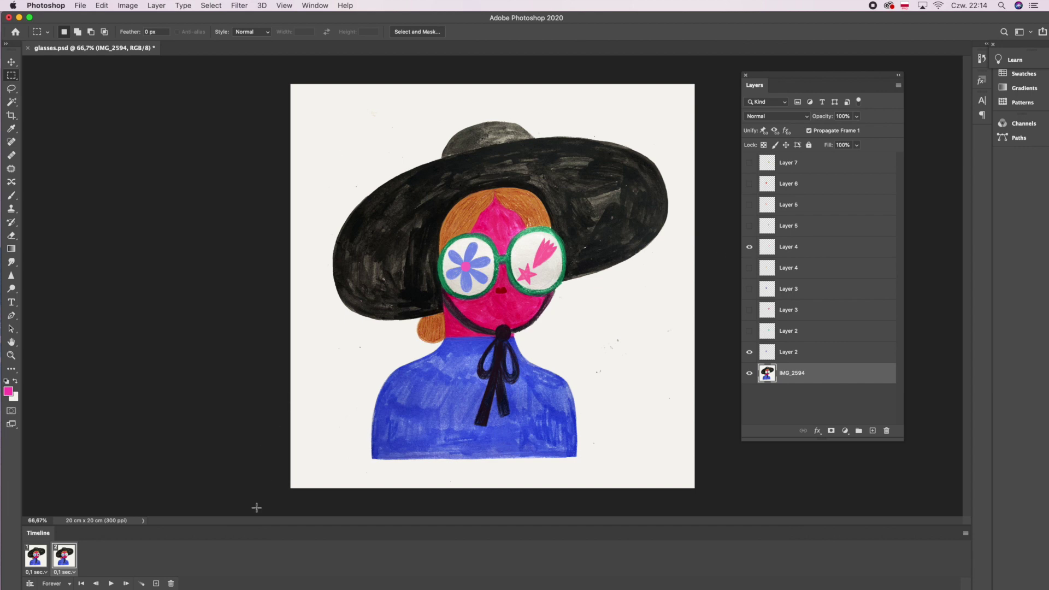
# Add a third frame that replaces the blue flower in the left lens with the orange moon
pyautogui.click(157, 584)
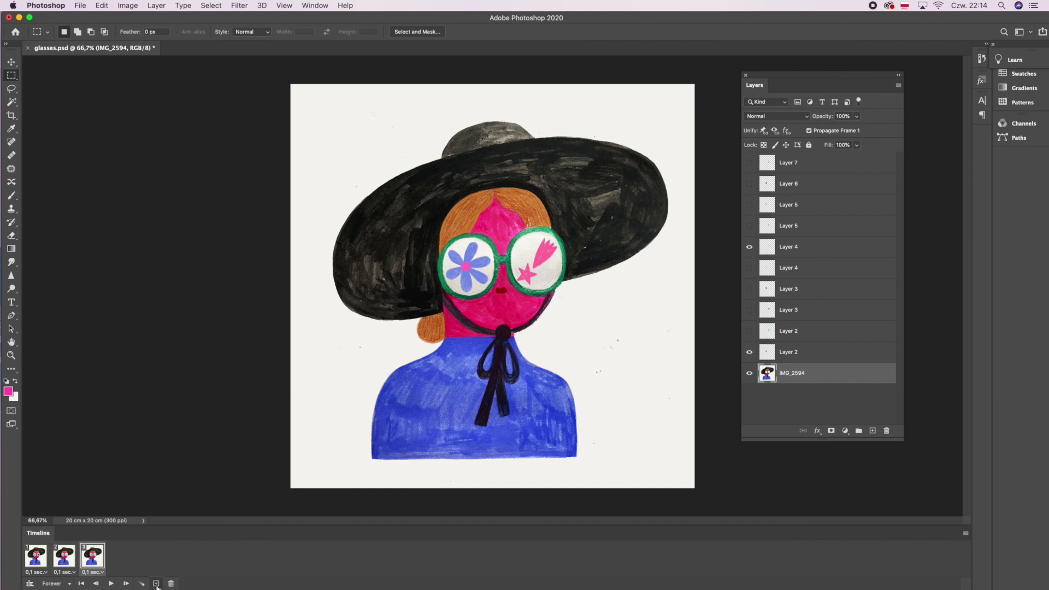
pyautogui.click(750, 353)
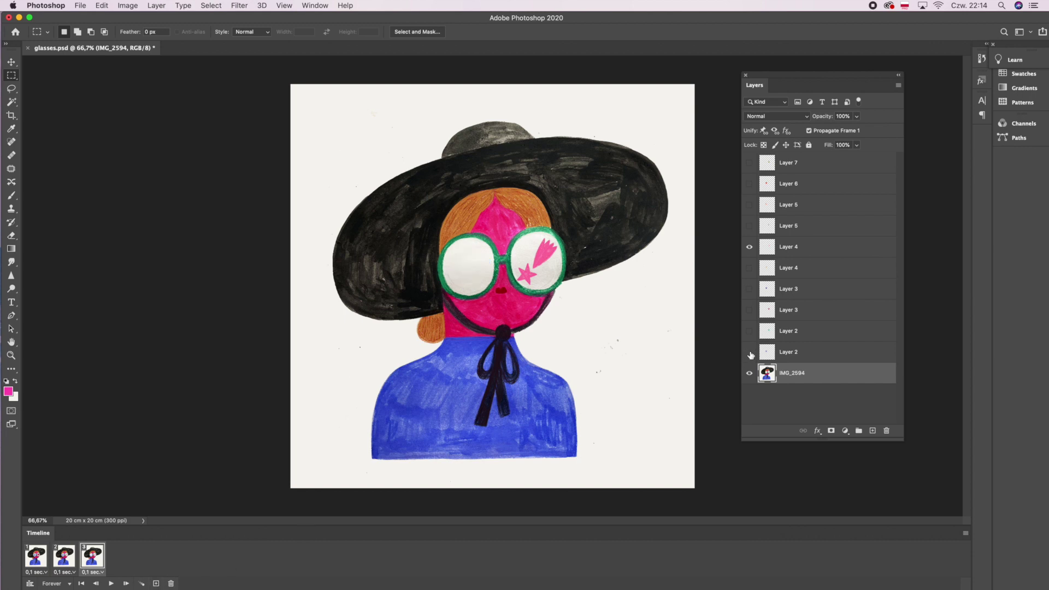
pyautogui.click(750, 226)
pyautogui.click(750, 205)
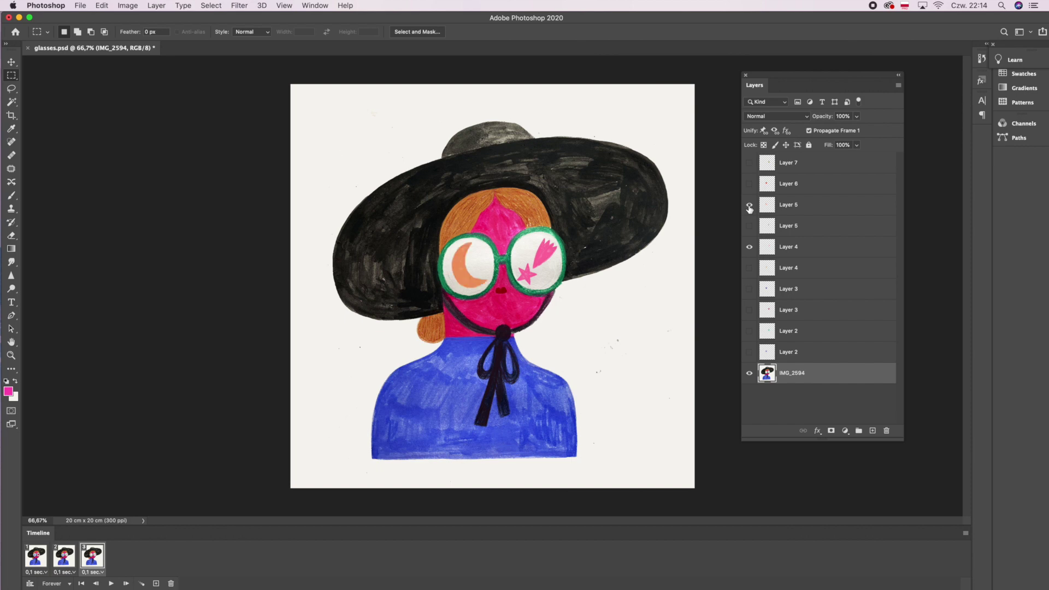
# Add a fourth frame pairing the orange moon with the green pear, and a fifth pairing the red apple with the pear
pyautogui.click(156, 584)
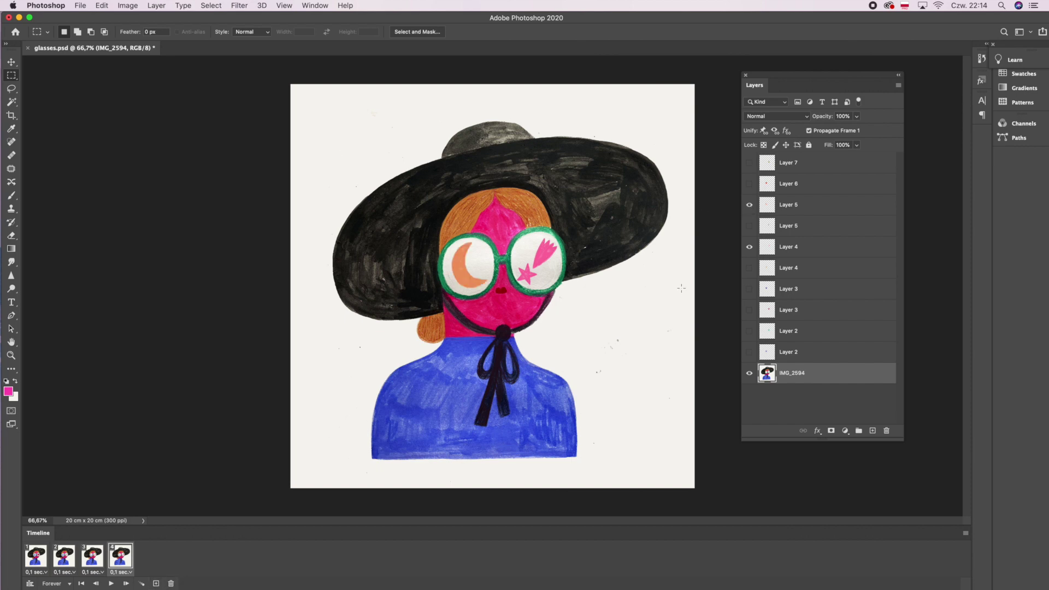
pyautogui.click(749, 247)
pyautogui.click(750, 163)
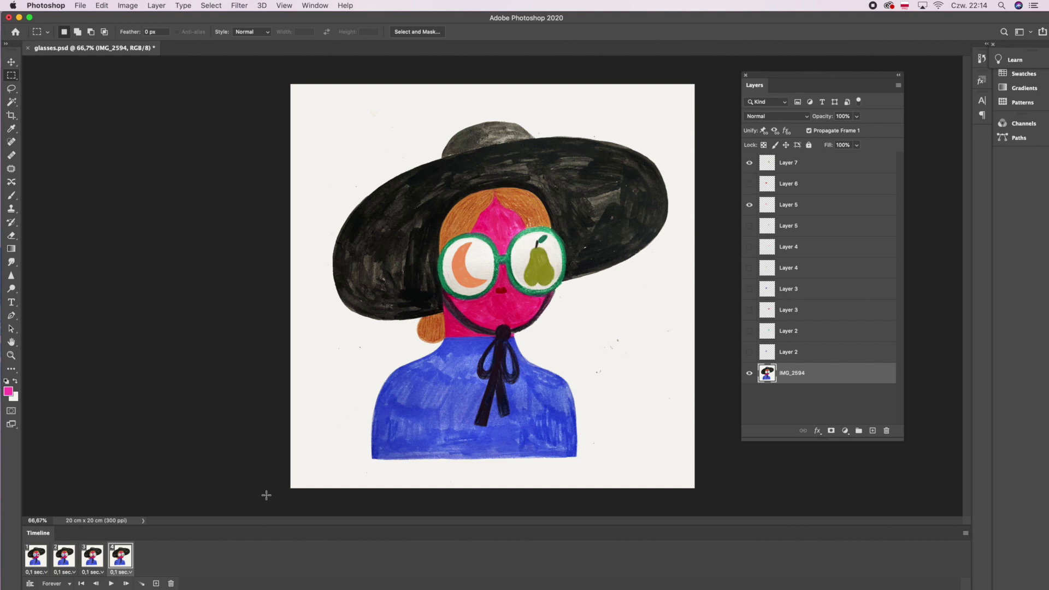
pyautogui.click(155, 583)
pyautogui.click(750, 184)
pyautogui.click(750, 205)
# Add a sixth frame pairing the red apple with the teal flower, and a seventh pairing the yellow shooting star with that flower
pyautogui.click(157, 585)
pyautogui.click(750, 163)
pyautogui.click(750, 331)
pyautogui.click(156, 584)
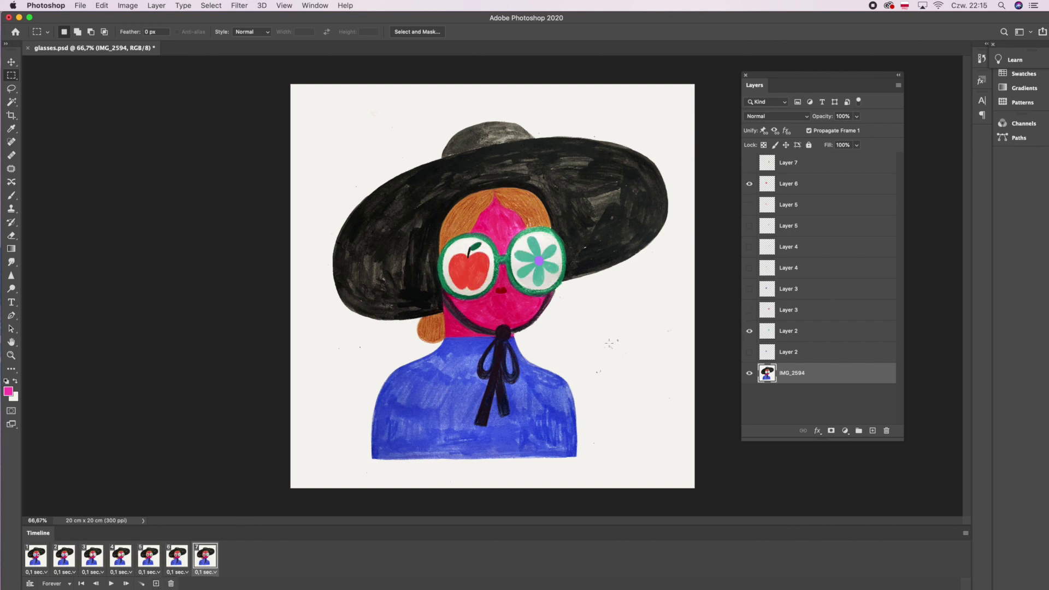
pyautogui.click(750, 184)
pyautogui.click(749, 267)
# Add an eighth frame that replaces the teal flower in the right lens with the blue moon
pyautogui.click(155, 584)
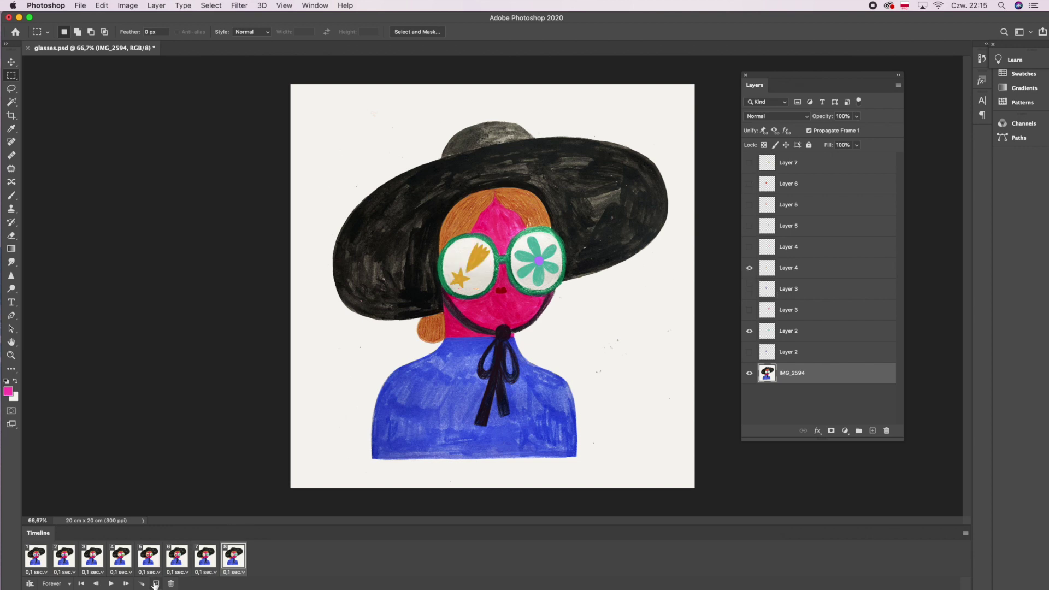
pyautogui.click(749, 331)
pyautogui.click(750, 352)
pyautogui.click(750, 351)
pyautogui.click(750, 310)
pyautogui.click(750, 309)
pyautogui.click(750, 205)
pyautogui.click(750, 205)
pyautogui.click(750, 226)
# Add a ninth frame pairing the orange moon with the blue moon, and a tenth pairing the orange moon with the teal flower
pyautogui.click(156, 584)
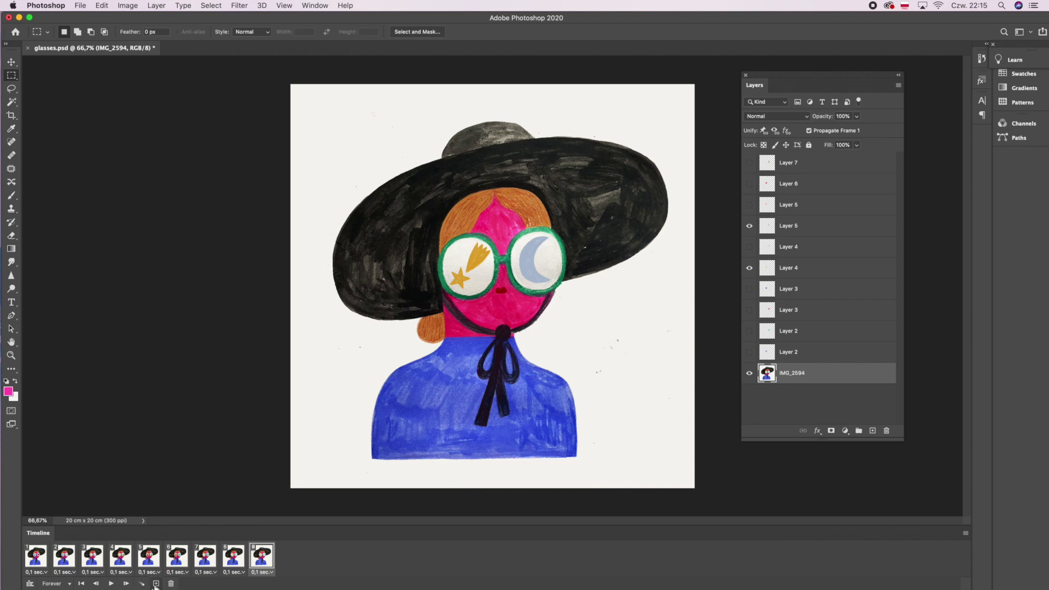
pyautogui.click(750, 268)
pyautogui.click(749, 205)
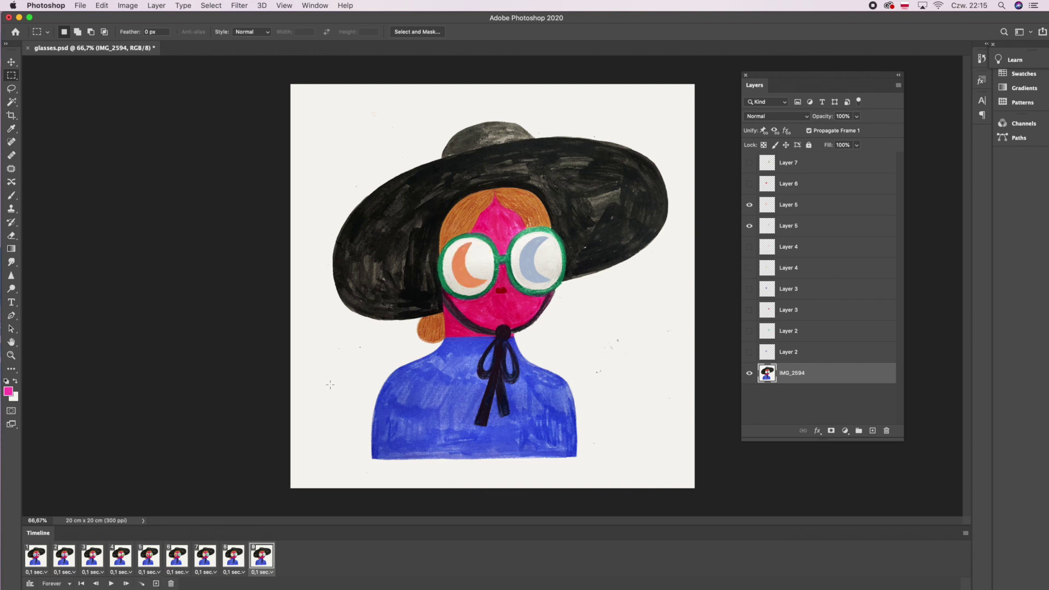
pyautogui.click(155, 584)
pyautogui.click(750, 225)
pyautogui.click(750, 352)
pyautogui.click(750, 352)
pyautogui.click(750, 331)
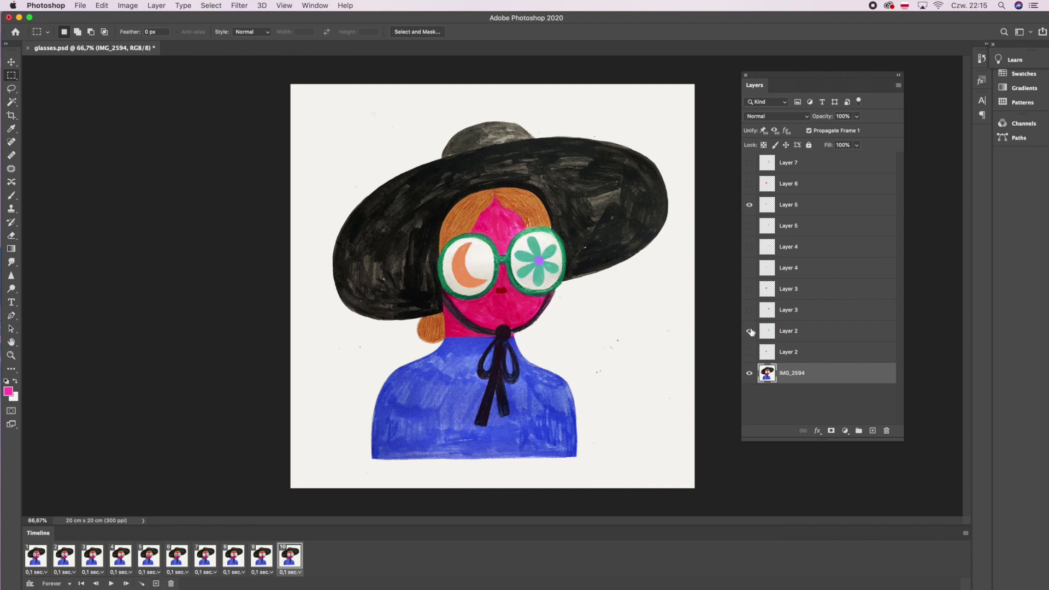
# Compare the first and last frames, and add an eleventh frame with the blue flower replacing the orange moon in the left lens
pyautogui.click(36, 557)
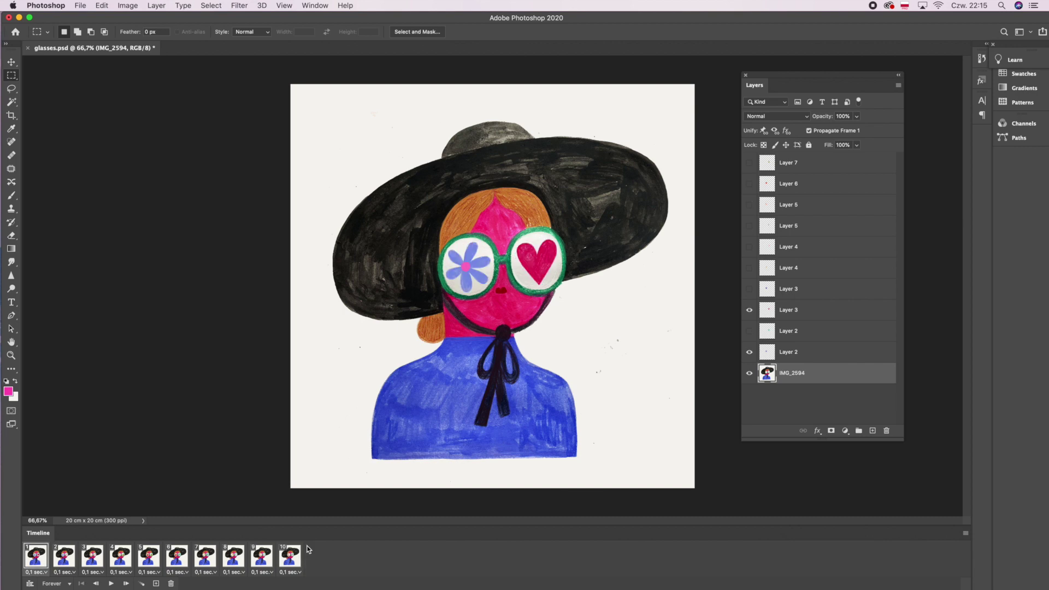
pyautogui.click(291, 556)
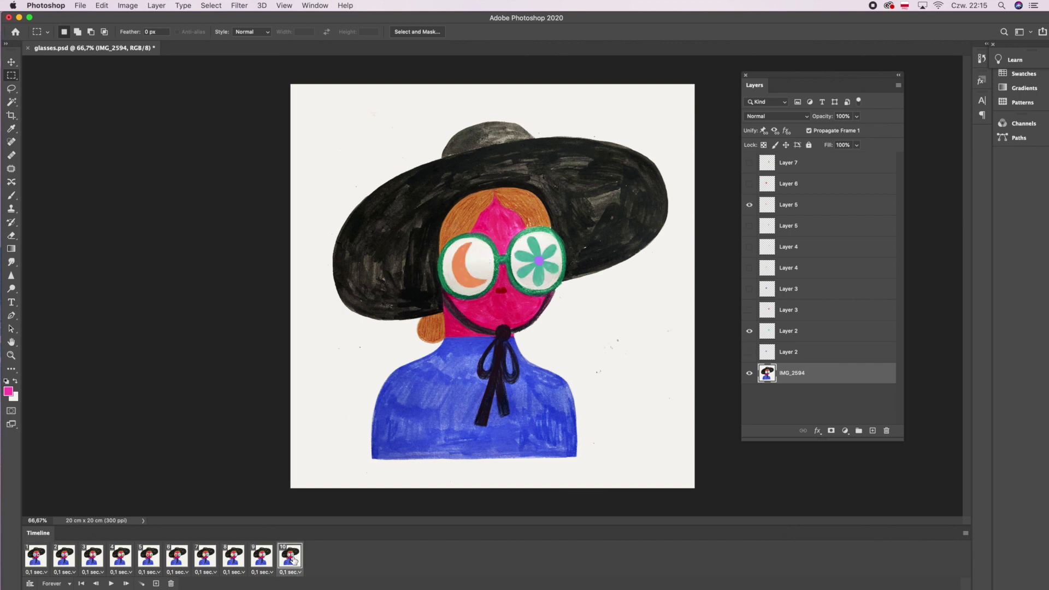
pyautogui.click(156, 583)
pyautogui.click(749, 353)
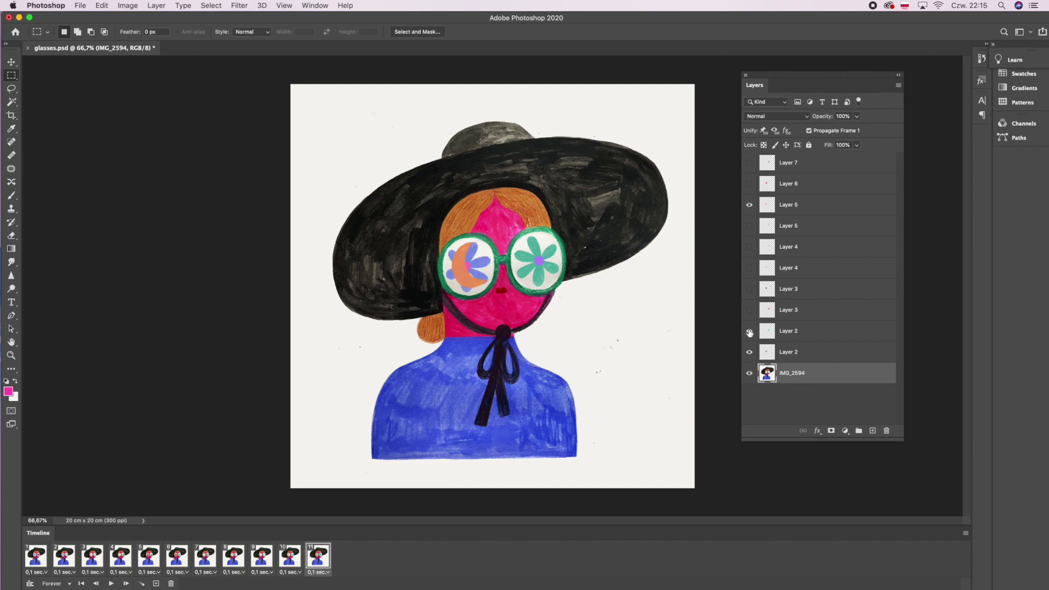
pyautogui.click(749, 206)
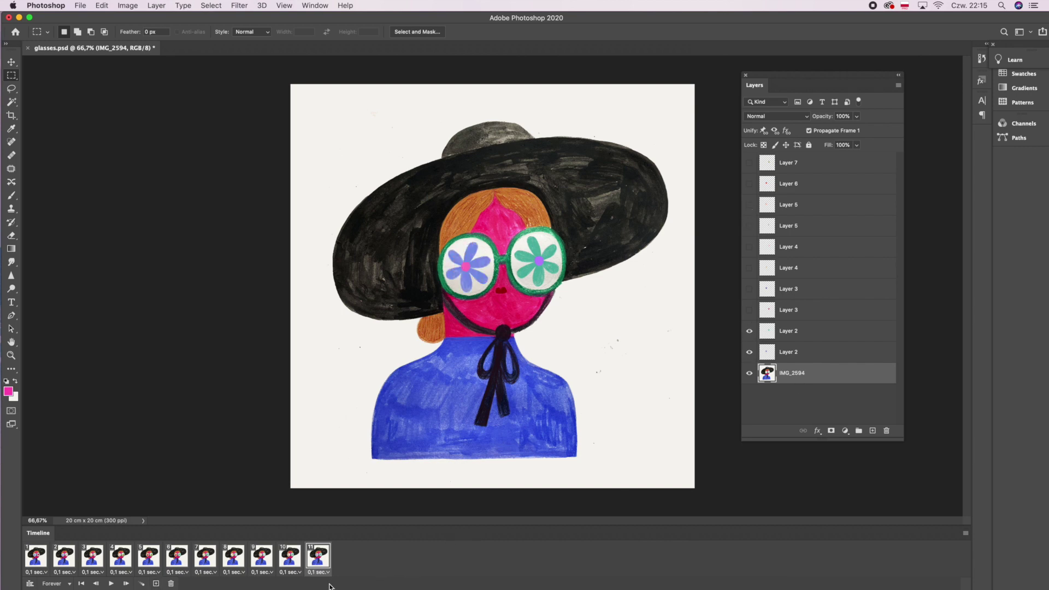
# Play the animation from the first frame
pyautogui.click(36, 556)
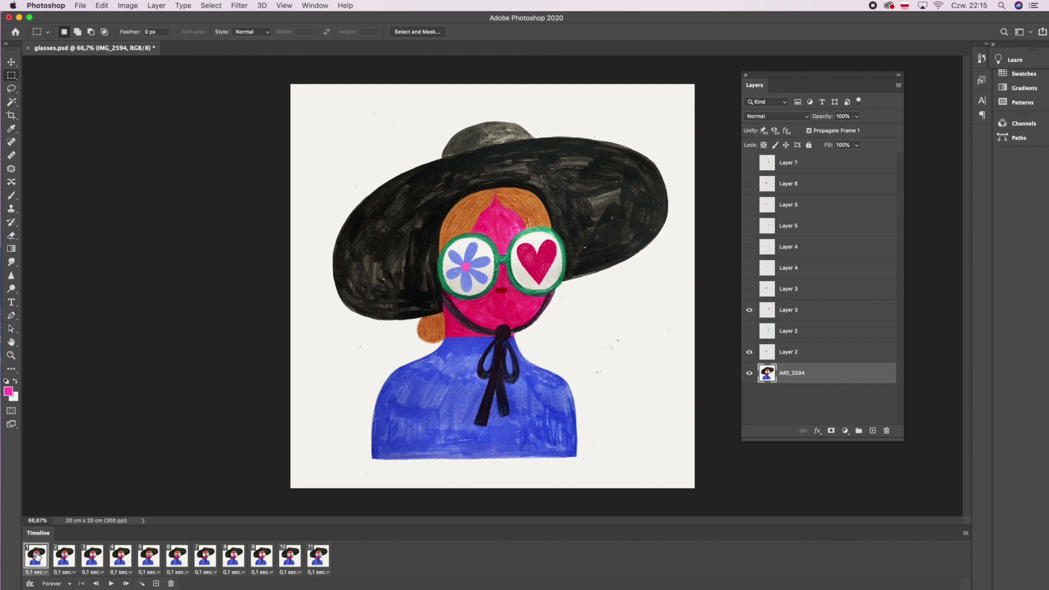
pyautogui.click(111, 584)
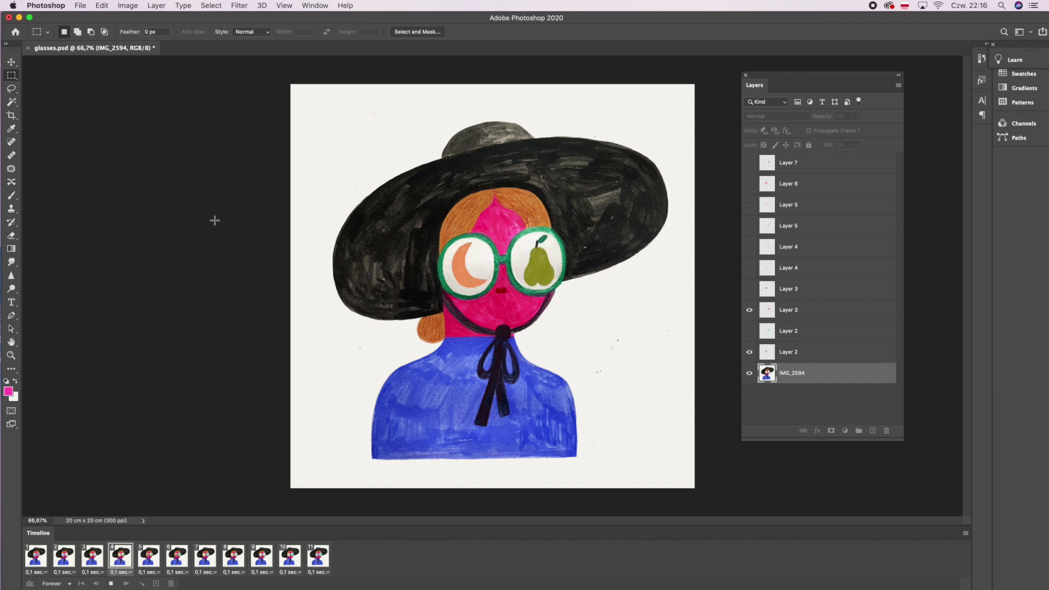
# Render all frames as the H.264 video glasses.mp4 in High Quality at 24 fps
pyautogui.click(80, 7)
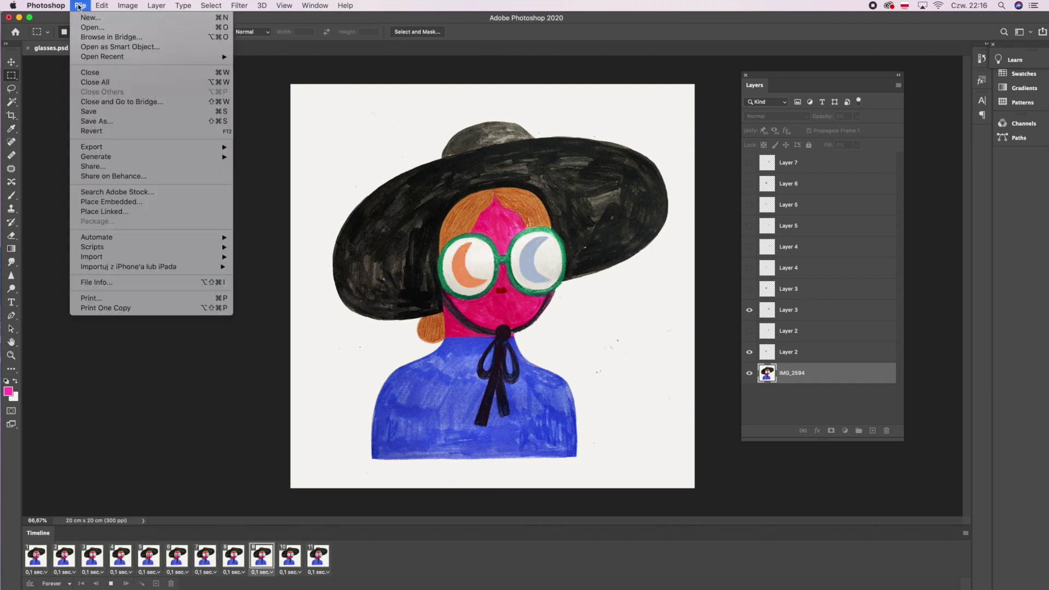
pyautogui.moveTo(104, 149)
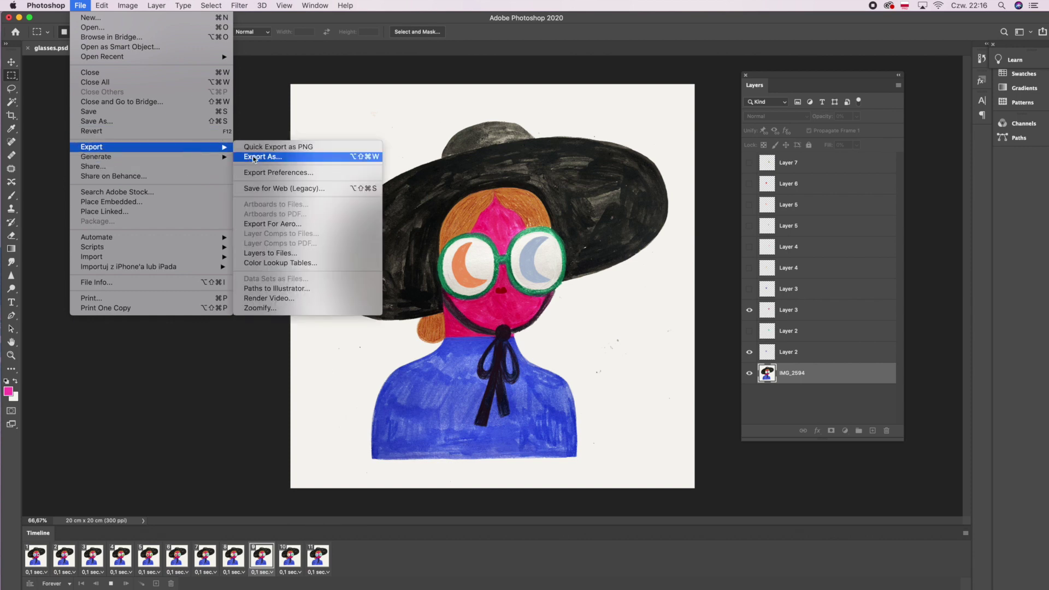
pyautogui.click(274, 302)
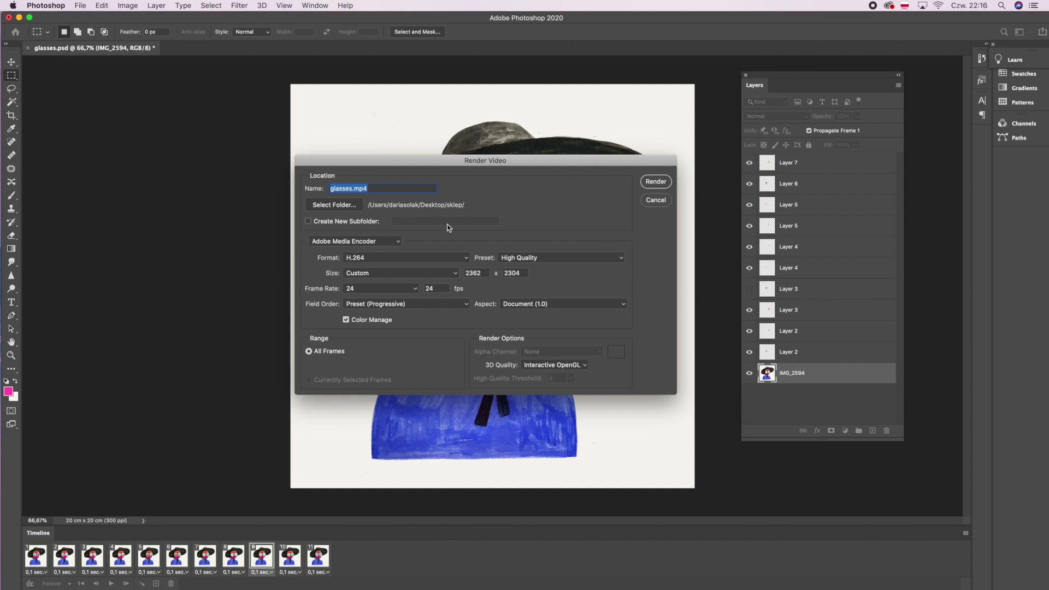
pyautogui.click(651, 182)
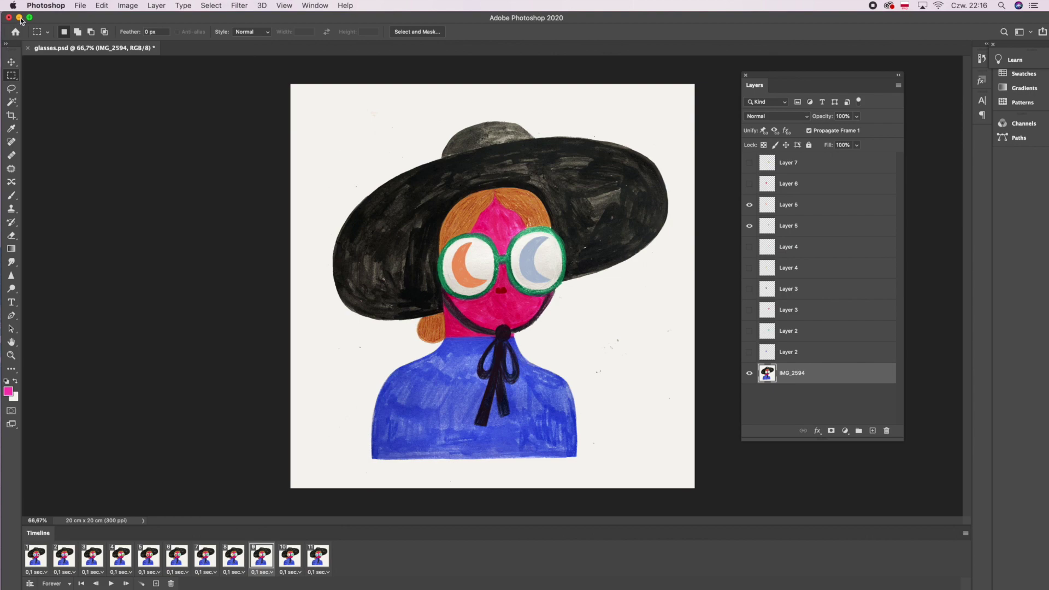
# Switch to the desktop and preview the exported glasses.mp4 video, closing the preview when done
pyautogui.click(20, 18)
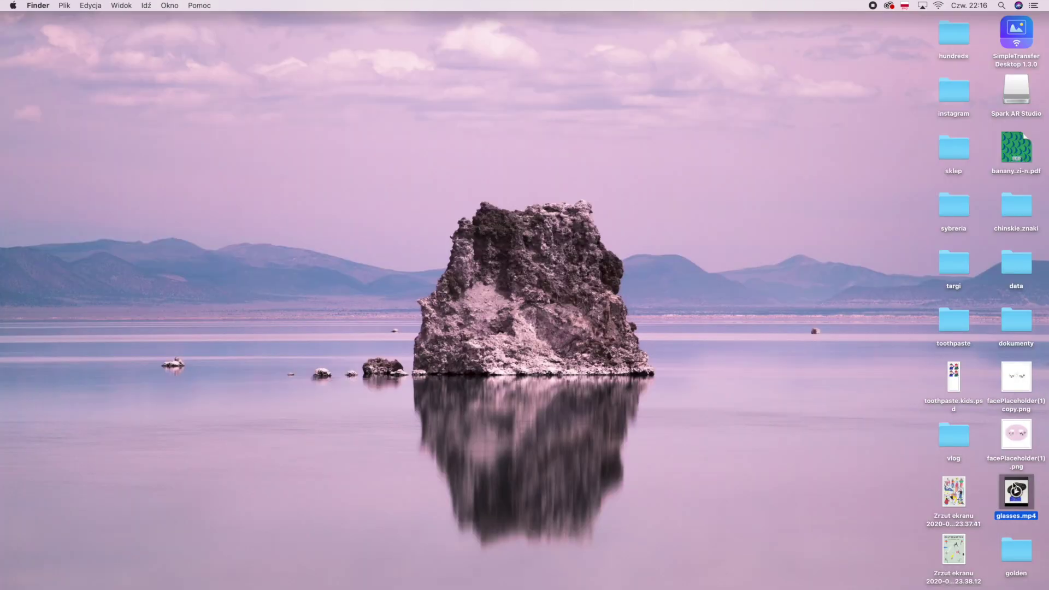
pyautogui.press('space')
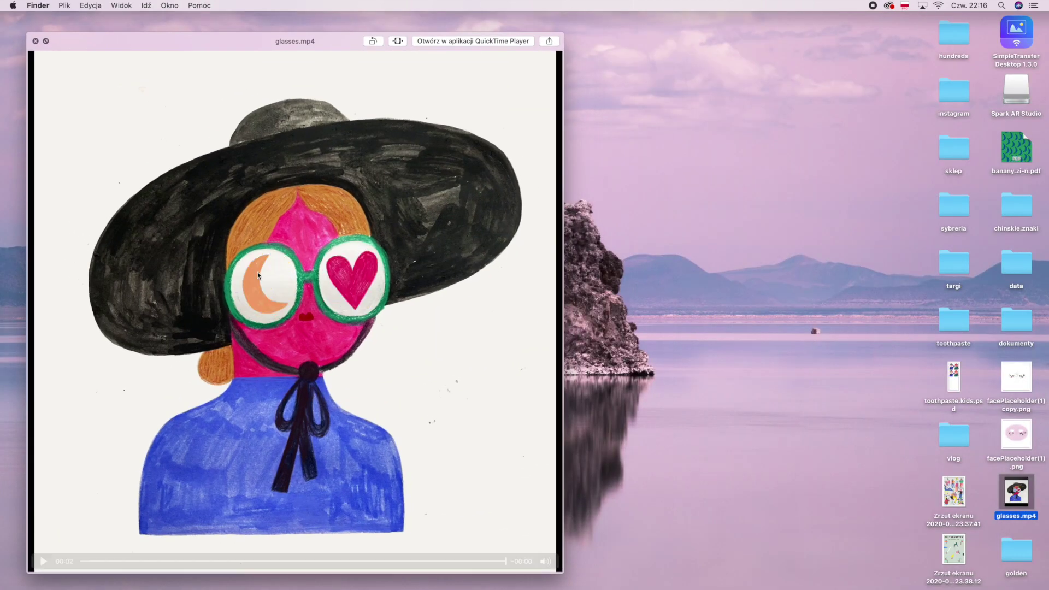
pyautogui.click(36, 41)
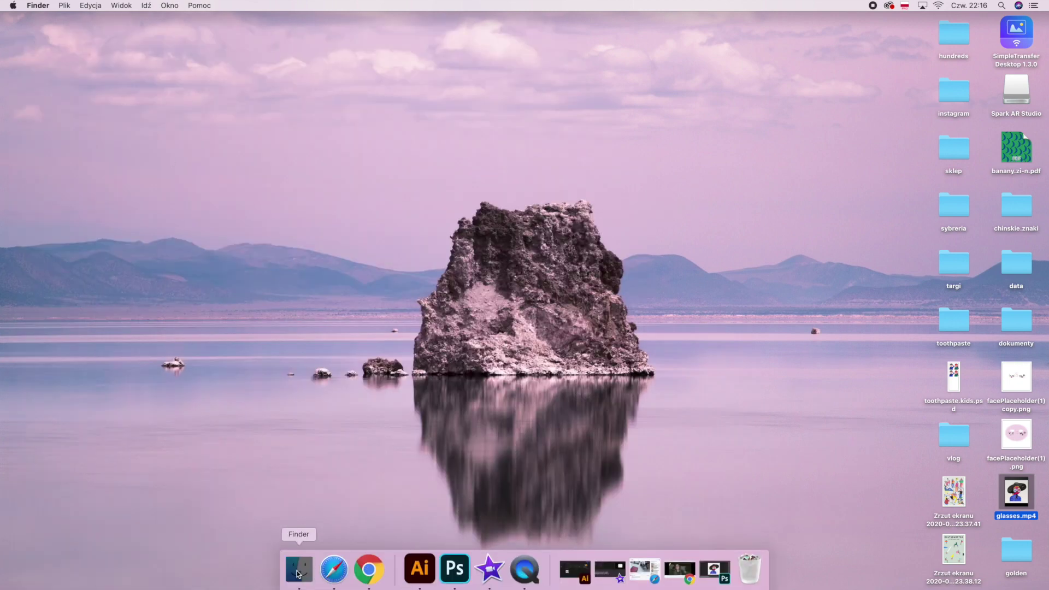
# Send glasses.mp4 from the desktop to the iPhone with AirDrop in Finder, closing the Finder window when done
pyautogui.click(304, 568)
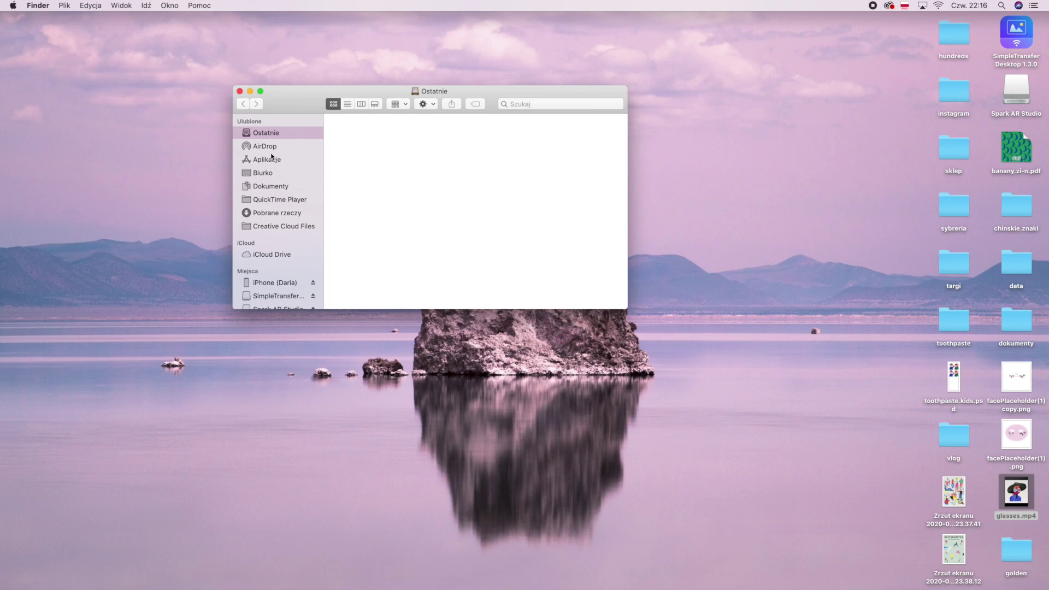
pyautogui.click(270, 148)
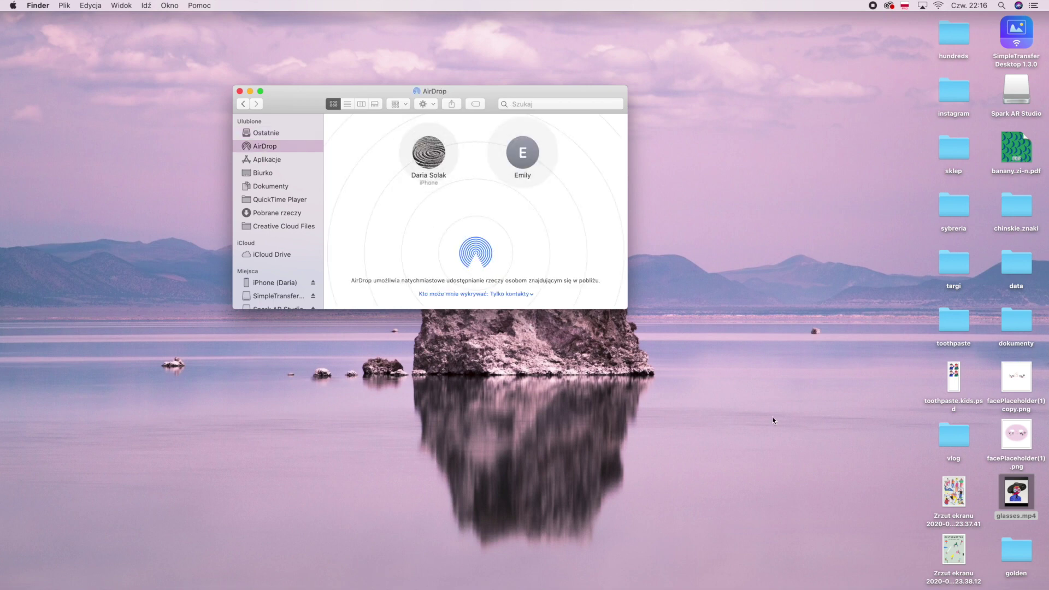
pyautogui.moveTo(1013, 482)
pyautogui.moveTo(1007, 483); pyautogui.dragTo(421, 152)
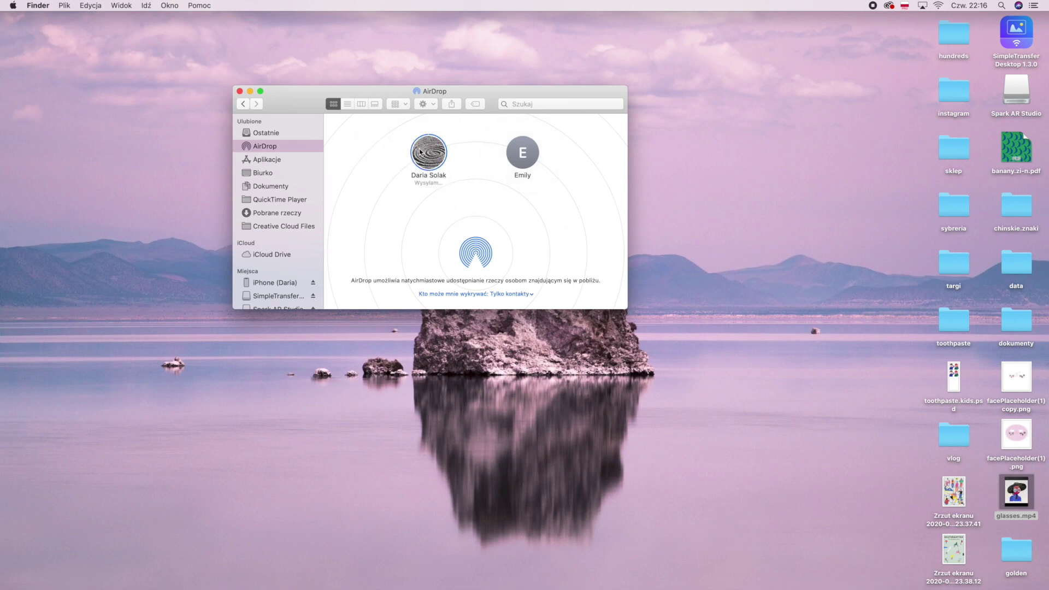
pyautogui.scroll(-1, 259, 116)
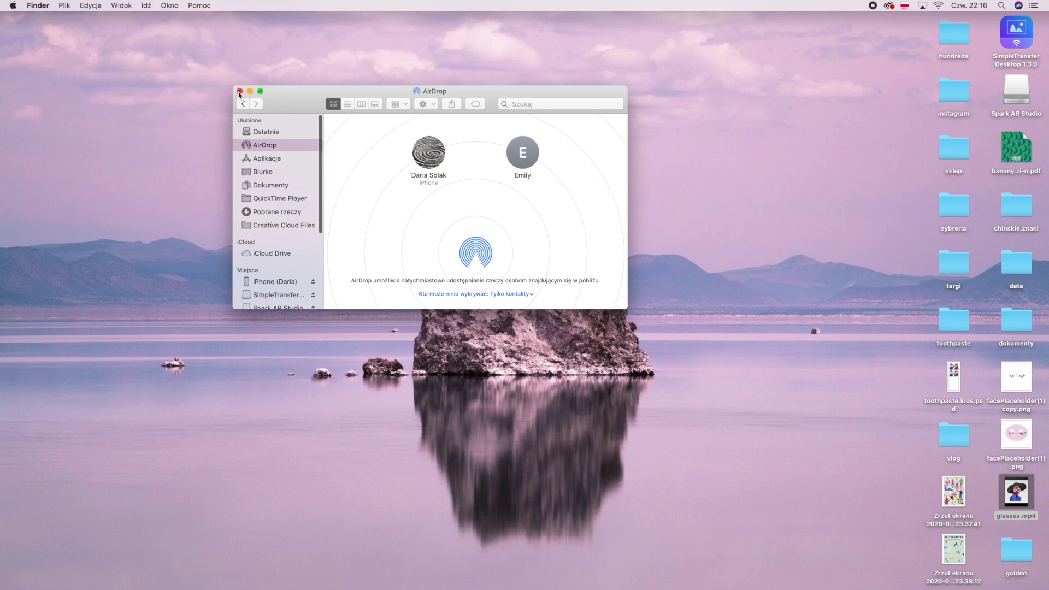
pyautogui.click(239, 92)
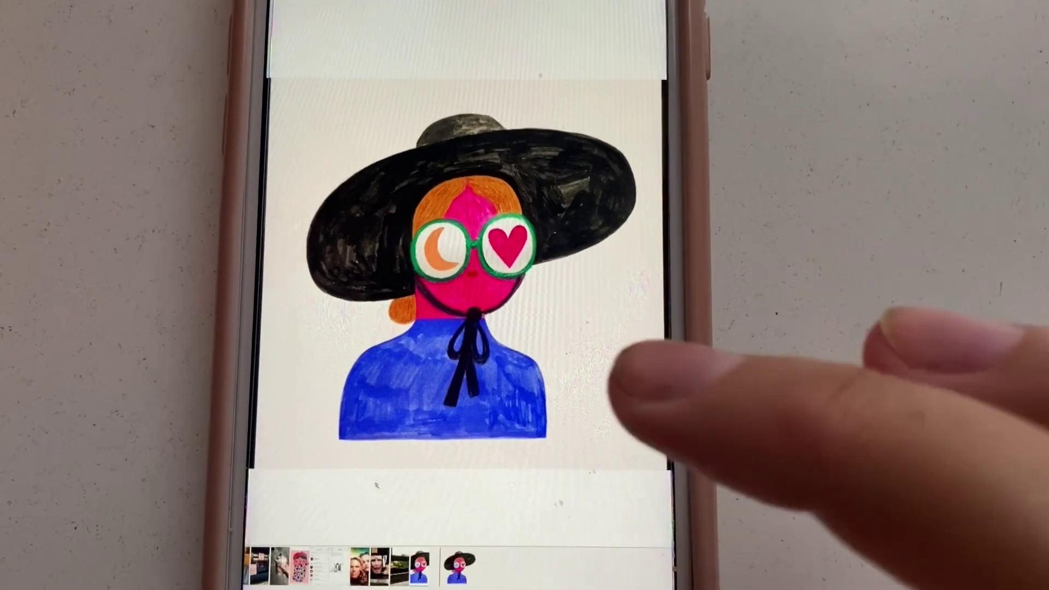
pyautogui.click(620, 377)
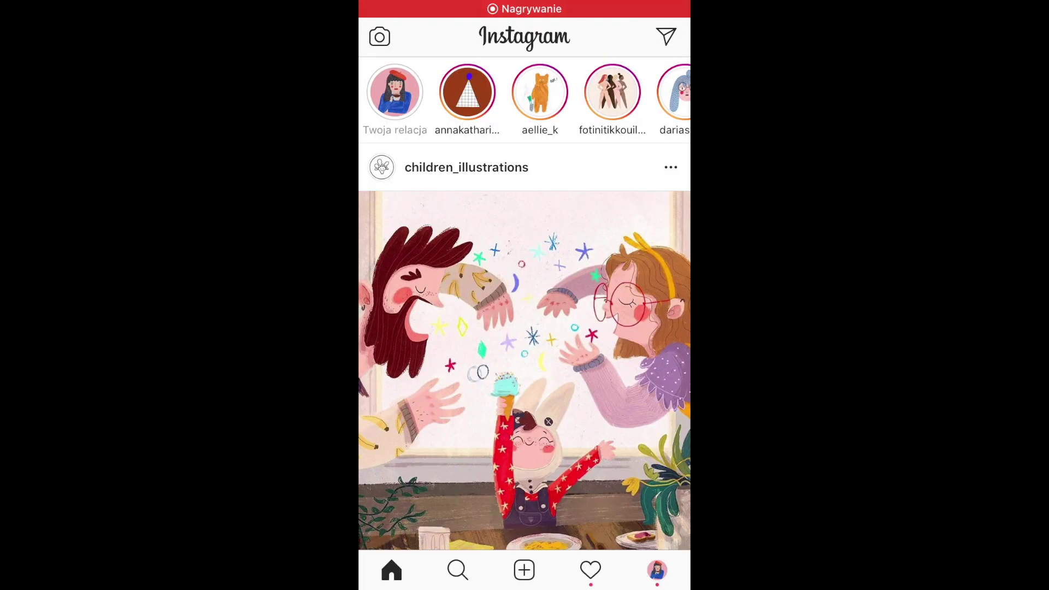
# Switch to Instagram on the phone and start a new post with the transferred glasses animation, continuing to the post details
pyautogui.click(524, 570)
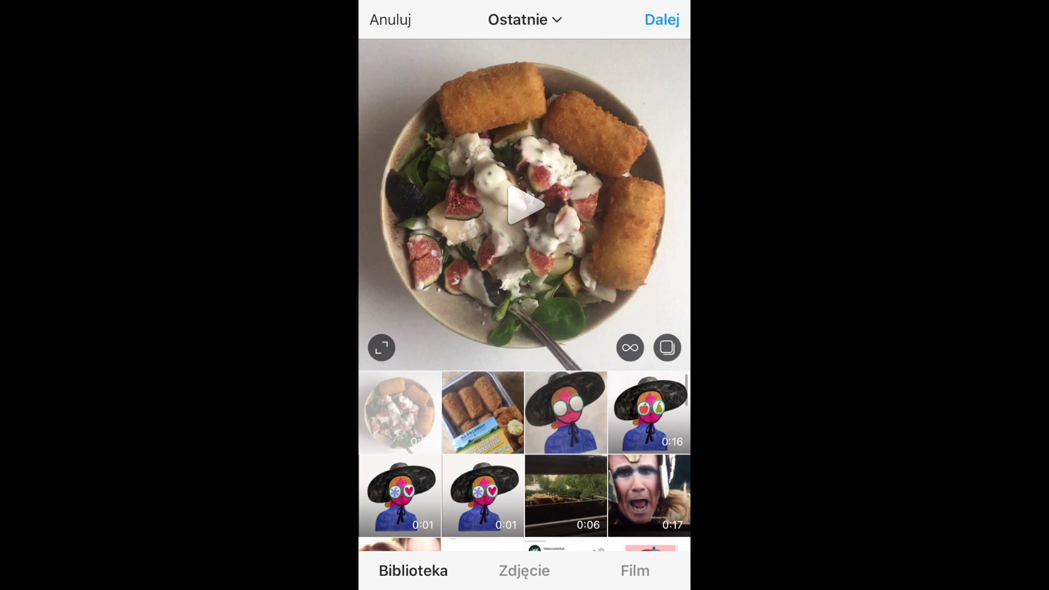
pyautogui.click(399, 495)
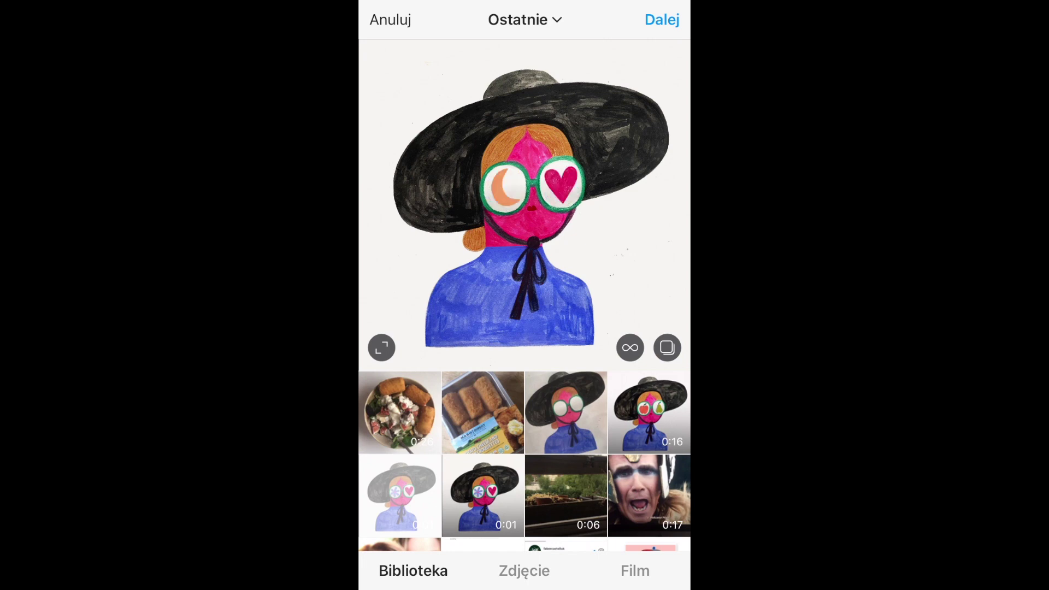
pyautogui.click(662, 19)
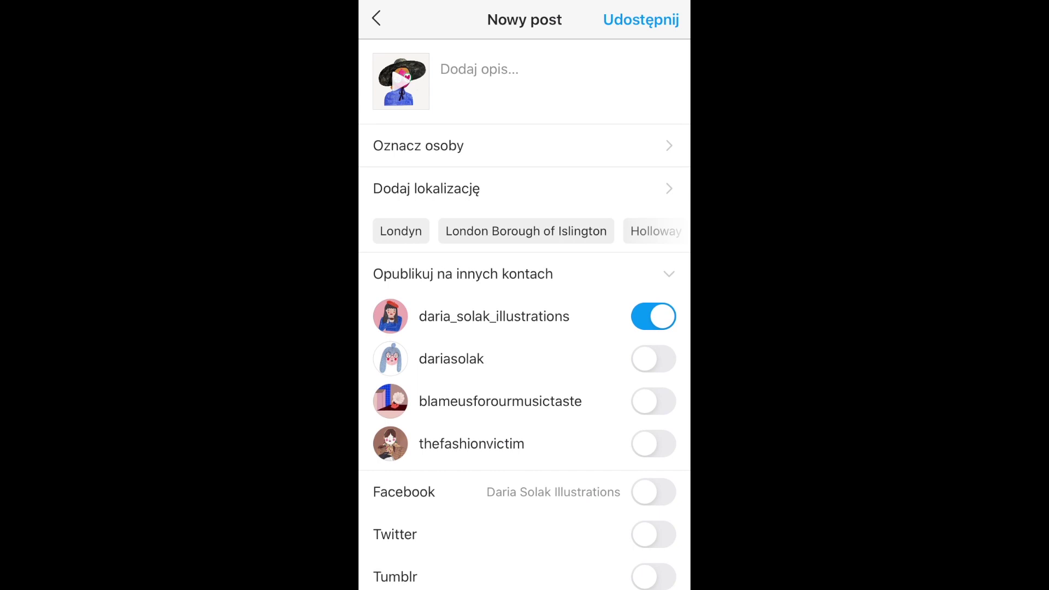
# Caption the new post "#glasses #girl #gif" and share it
pyautogui.click(480, 69)
pyautogui.write('#')
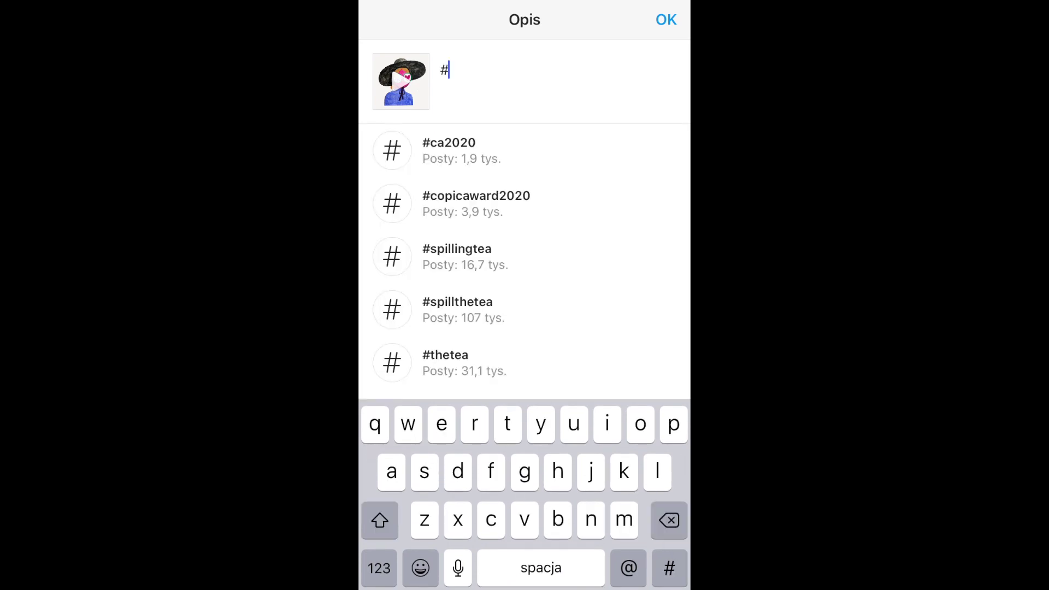
pyautogui.write('glasses')
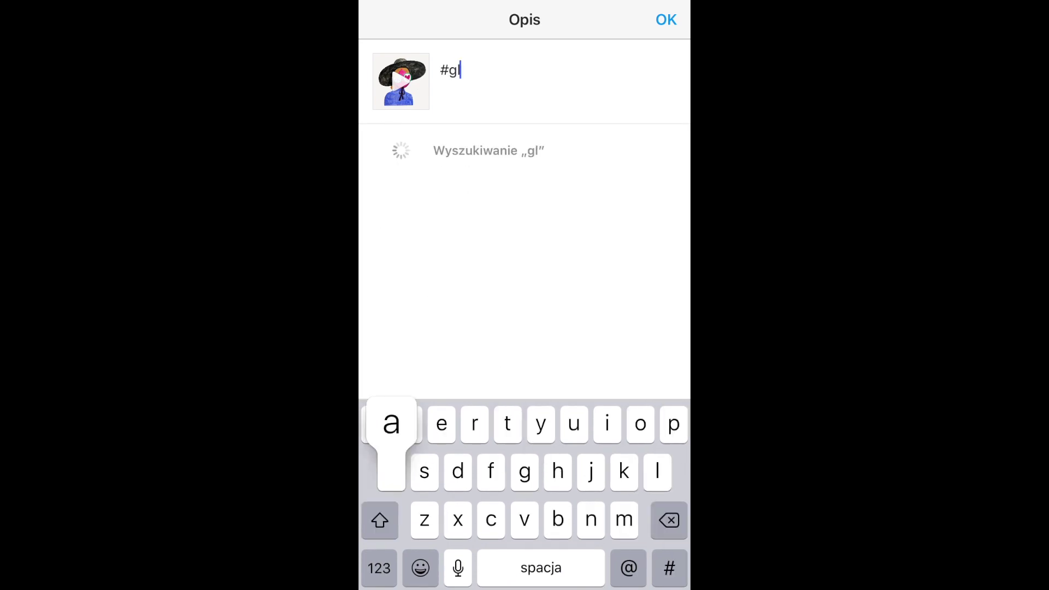
pyautogui.write('#')
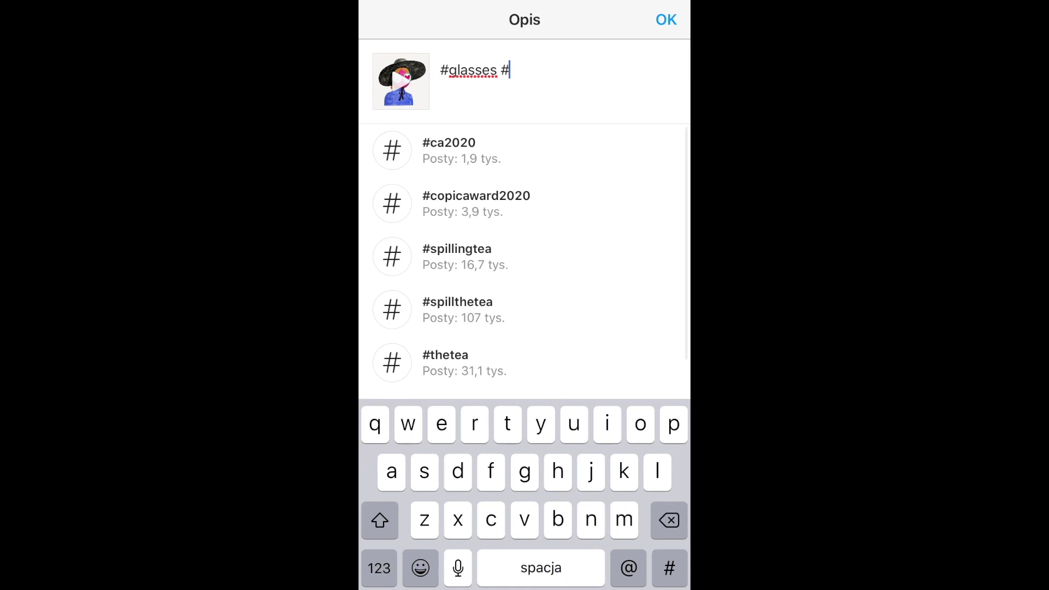
pyautogui.write('girl #')
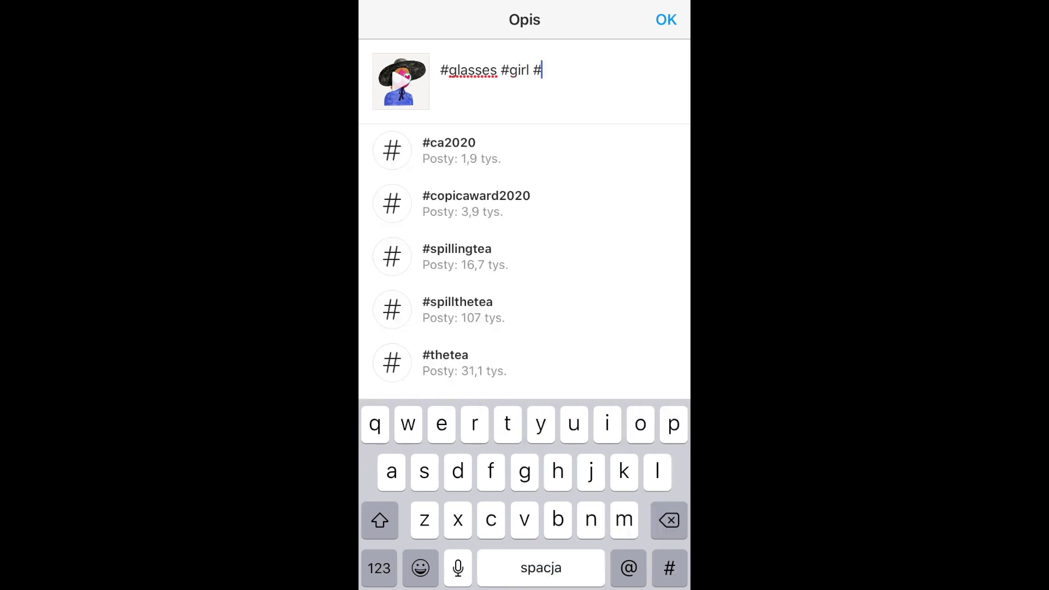
pyautogui.write('gif')
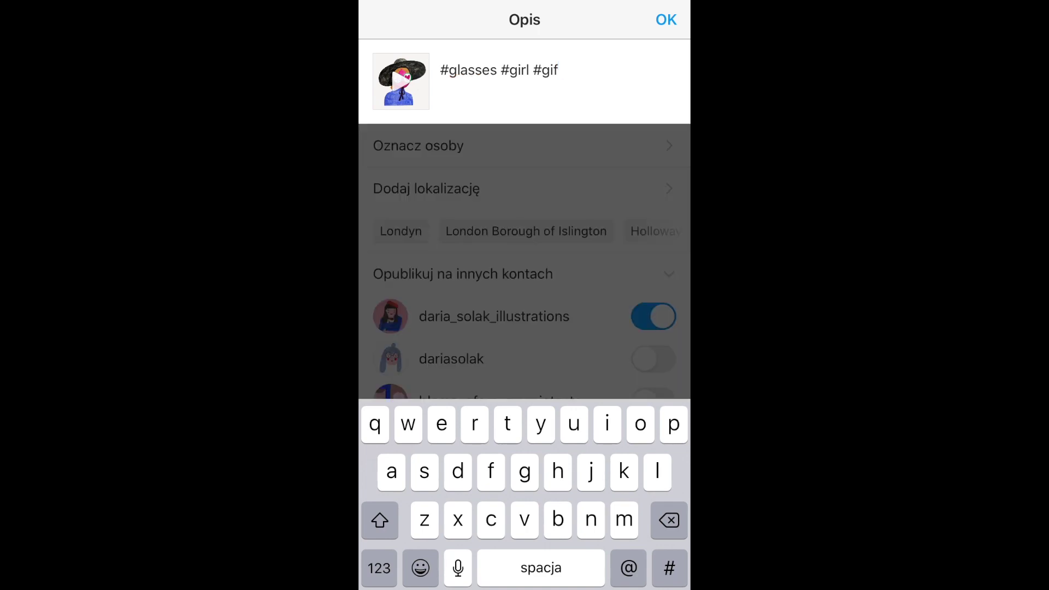
pyautogui.click(666, 20)
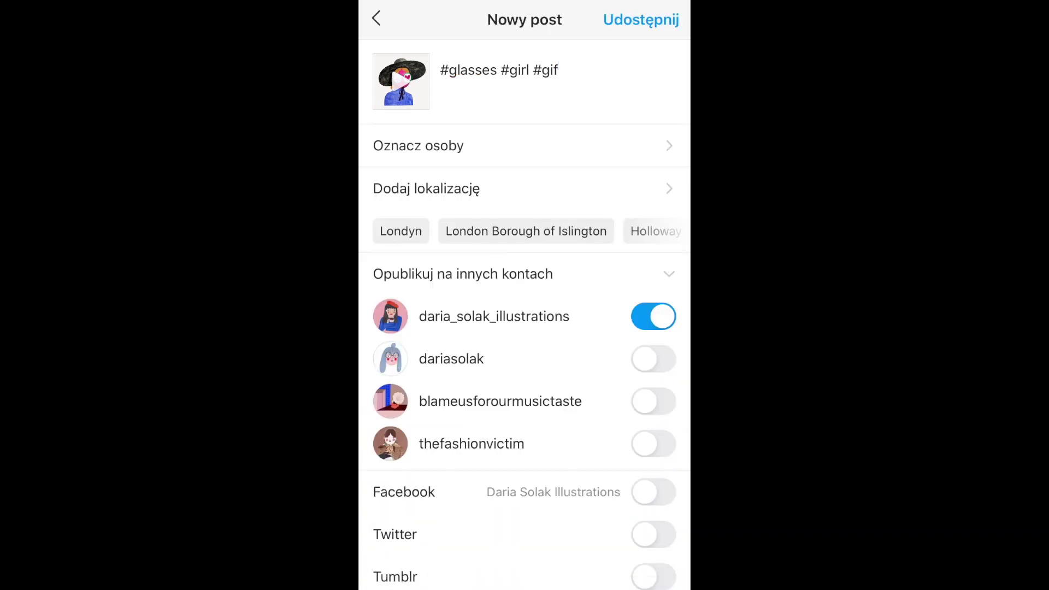
pyautogui.click(640, 20)
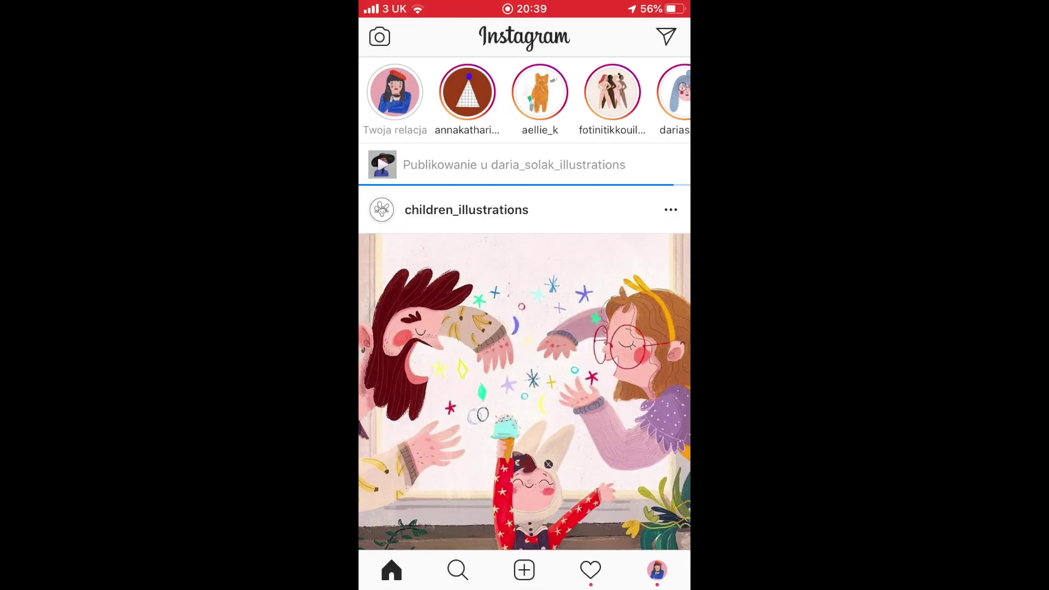
# Open the account's profile and check the new glasses animation in the post grid
pyautogui.click(657, 570)
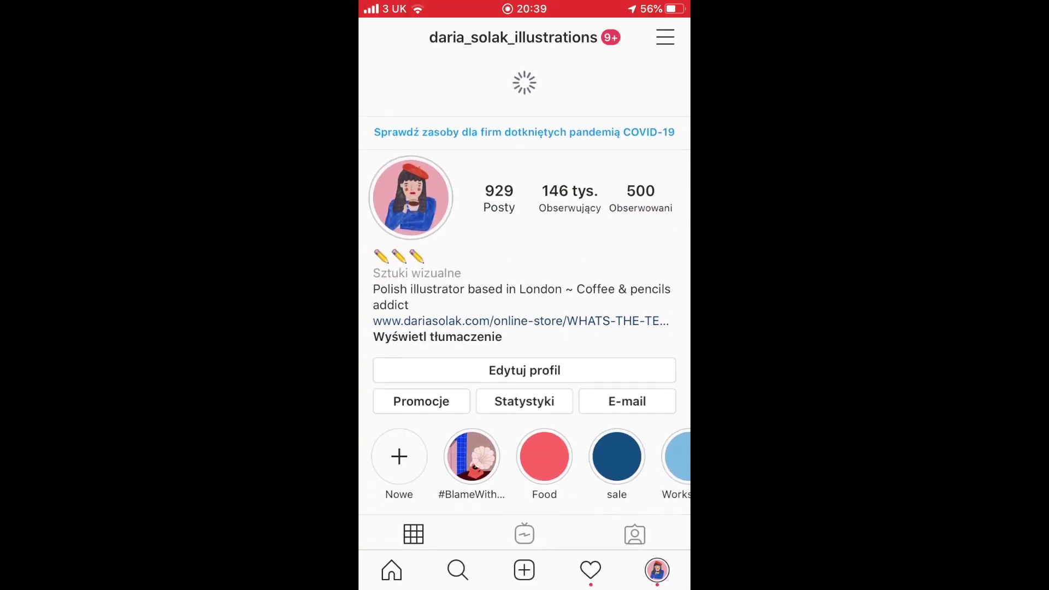
pyautogui.scroll(-5, 524, 303)
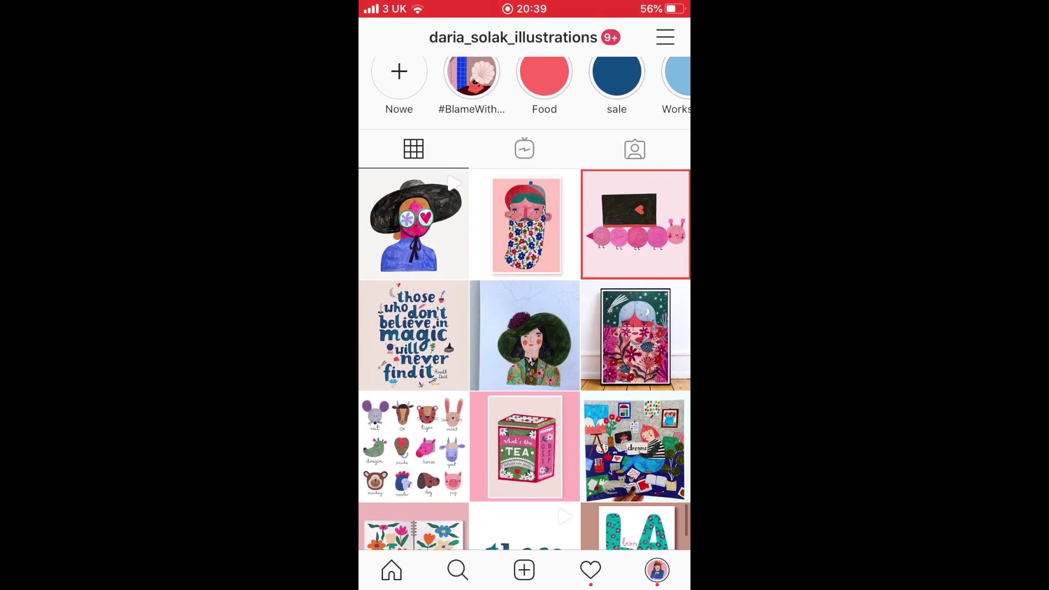